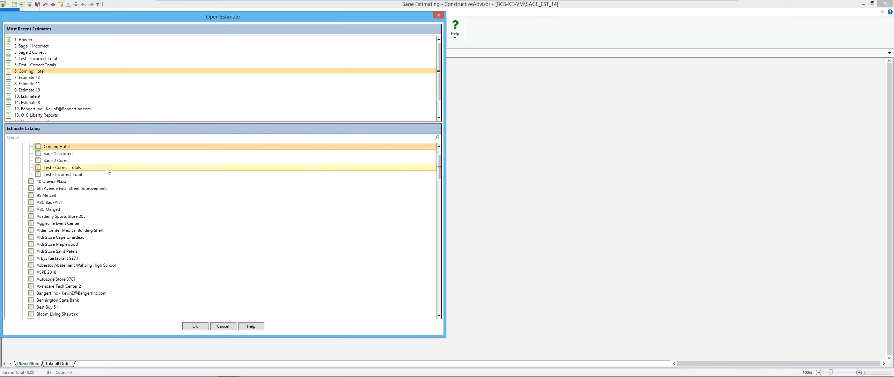
Expand the 2018 and 2019 folders in the estimate catalog, and search the catalog for "sch" without opening an estimate.
scroll(62, 225, up, 2)
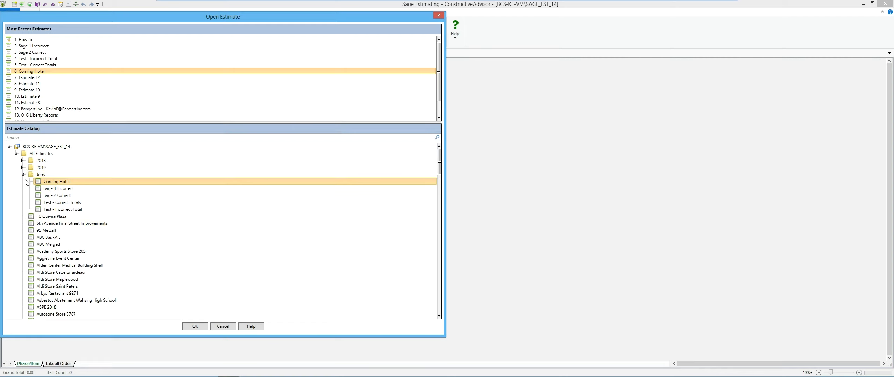
click(23, 167)
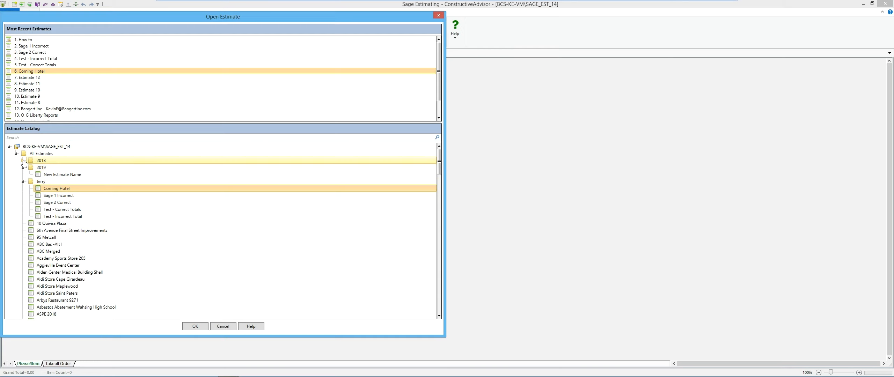
click(22, 160)
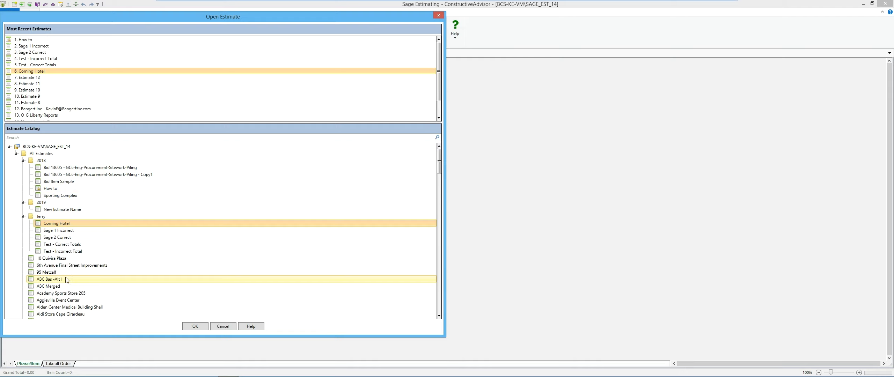
click(22, 217)
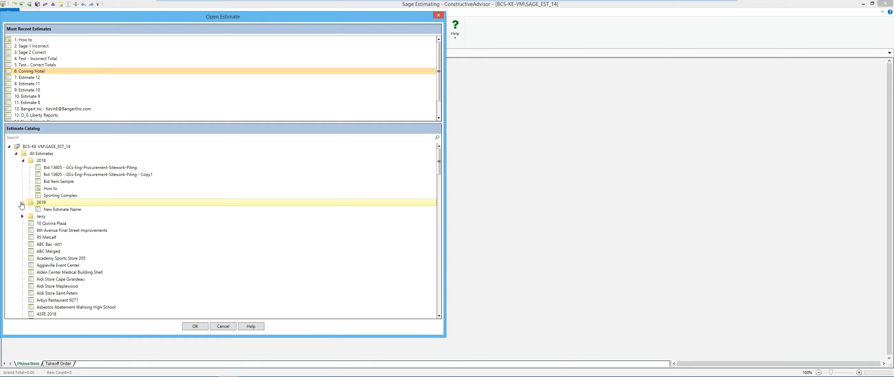
click(22, 217)
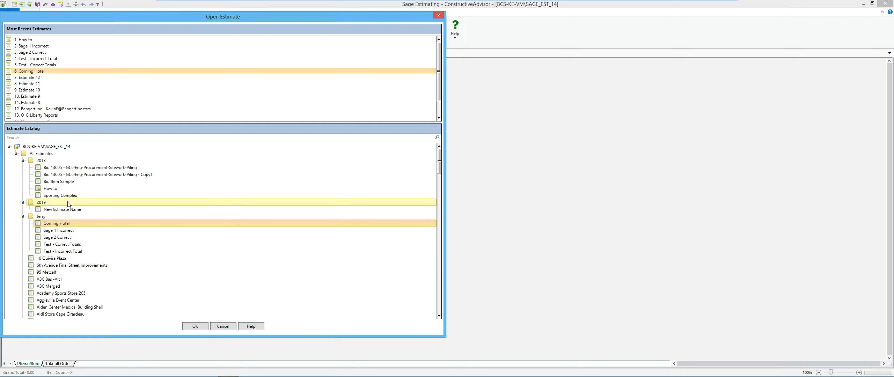
click(14, 139)
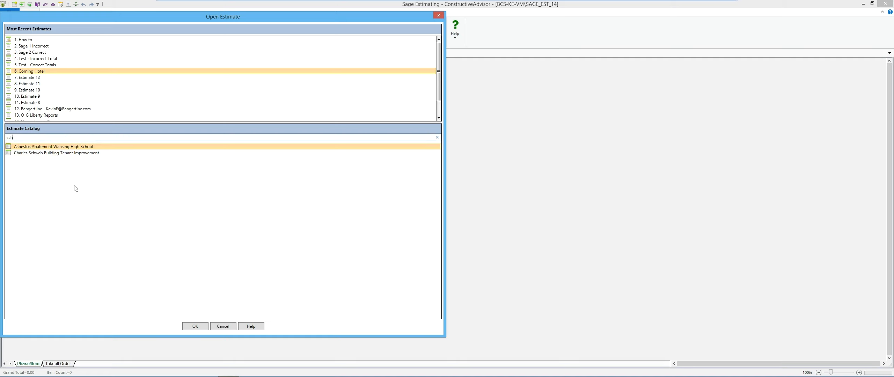
click(221, 327)
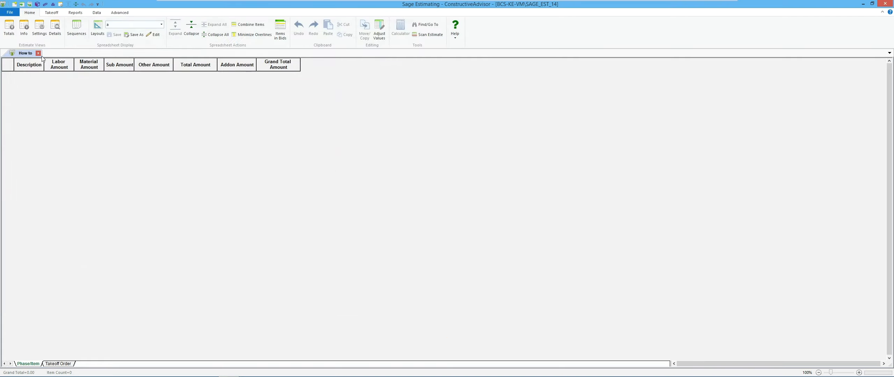
Open the Manage Estimates window and bring the beginning of its catalog tree into view.
click(9, 12)
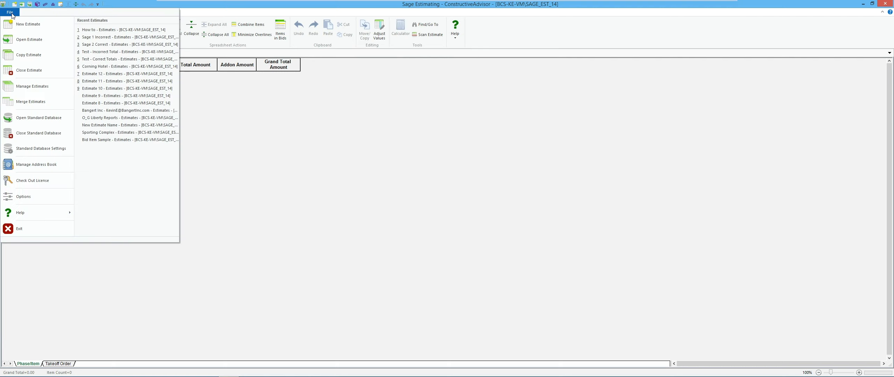
click(52, 88)
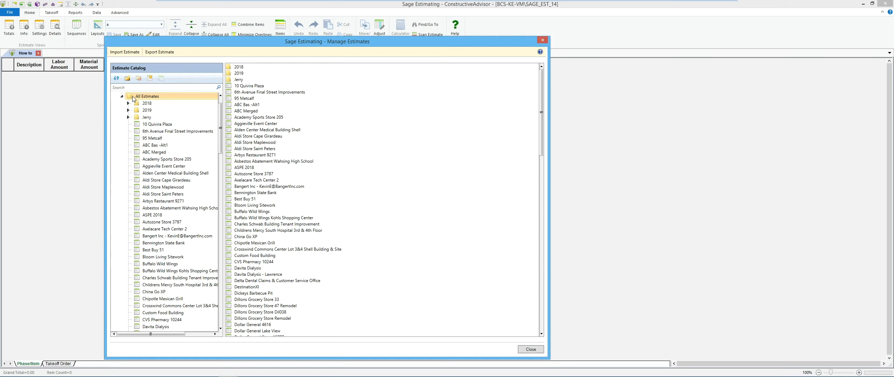
scroll(134, 102, up, 1)
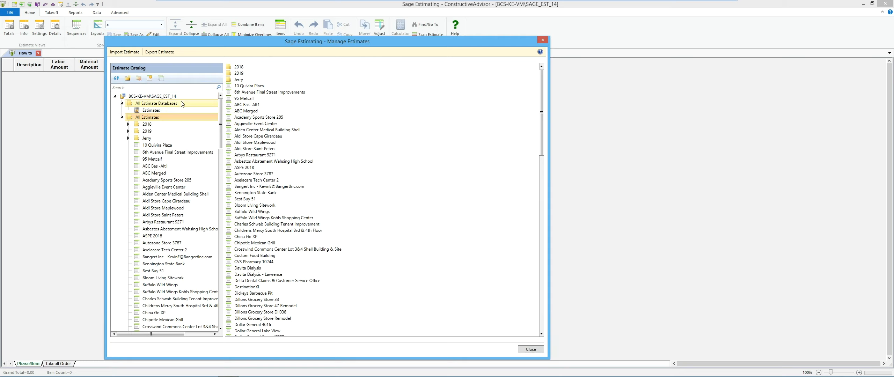
Show the estimate grid for the All Estimates folder after checking the contents of its 2018 folder.
right_click(155, 118)
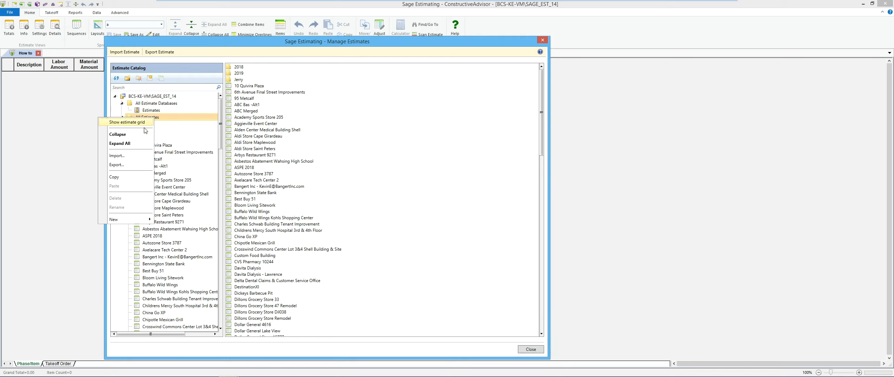
click(129, 136)
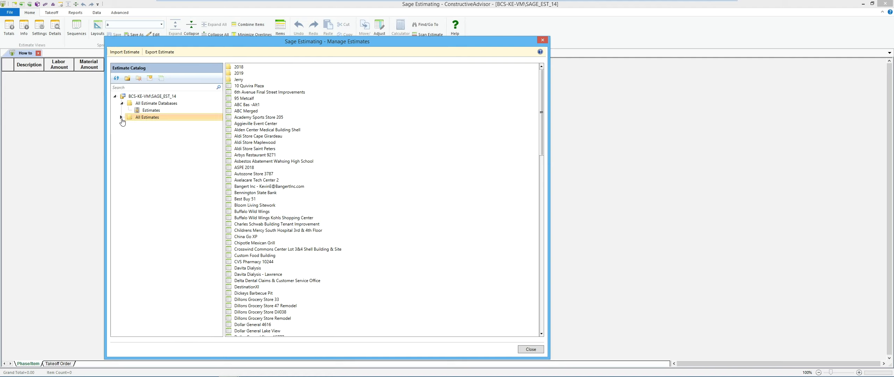
click(122, 118)
click(128, 124)
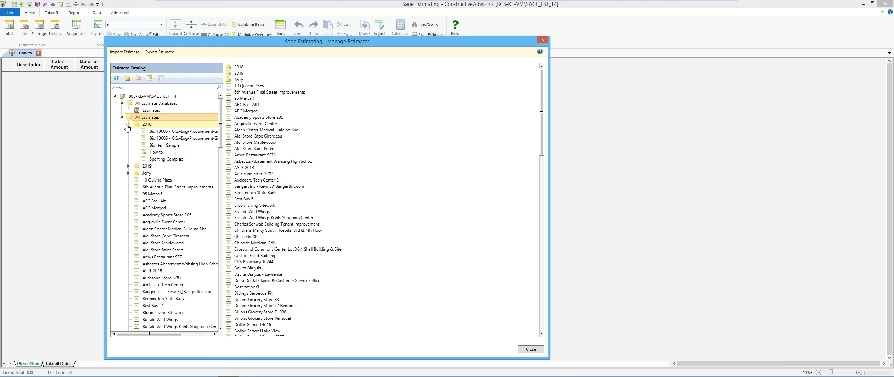
click(128, 124)
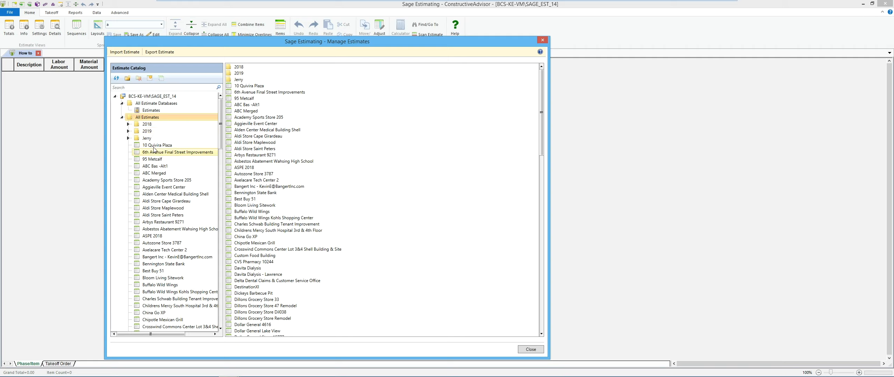
mouse_move(154, 148)
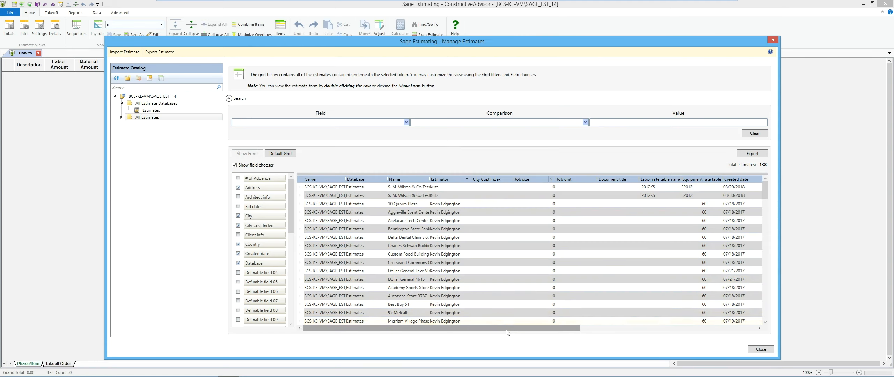
Add the Bid date field to the grid between Name and Estimator, and sort the estimates by bid date, latest first.
drag(516, 328, 661, 334)
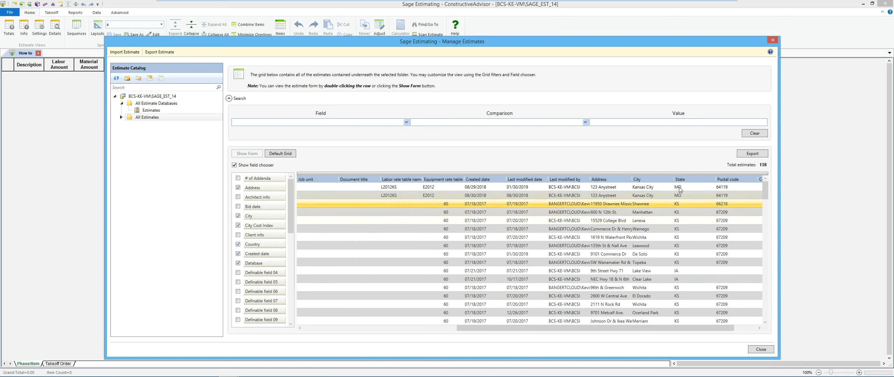
click(429, 211)
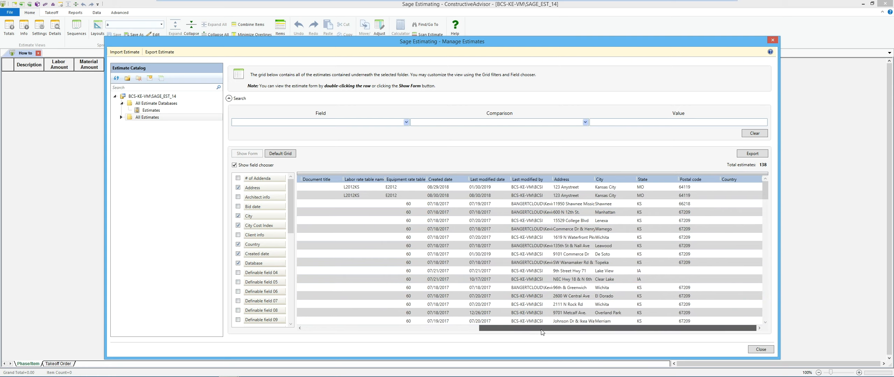
drag(490, 331, 343, 332)
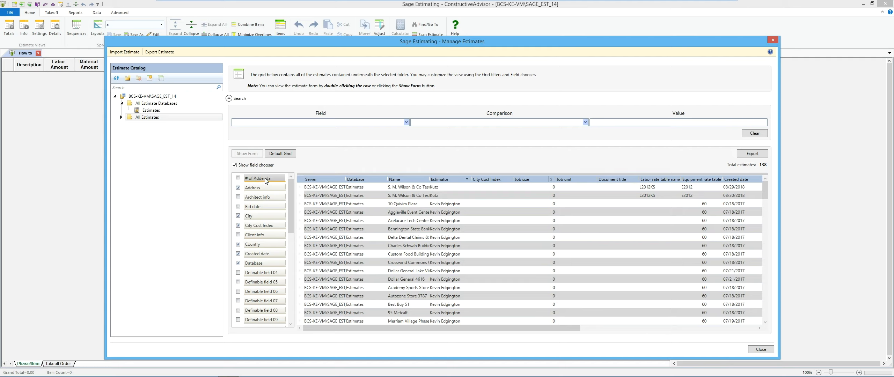
click(251, 207)
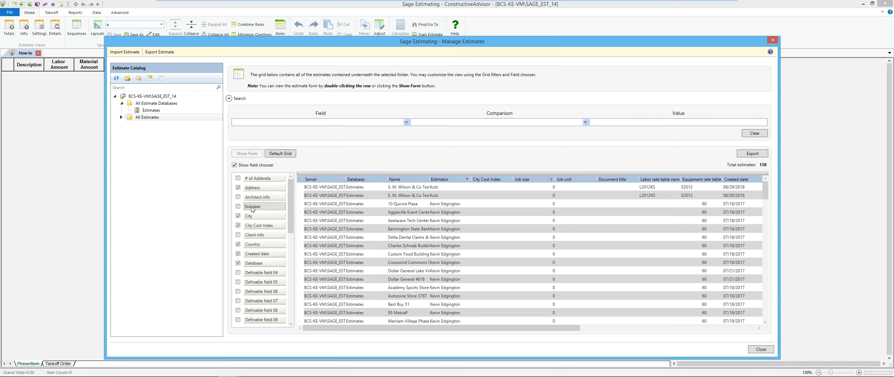
drag(253, 208, 430, 180)
drag(444, 254, 441, 183)
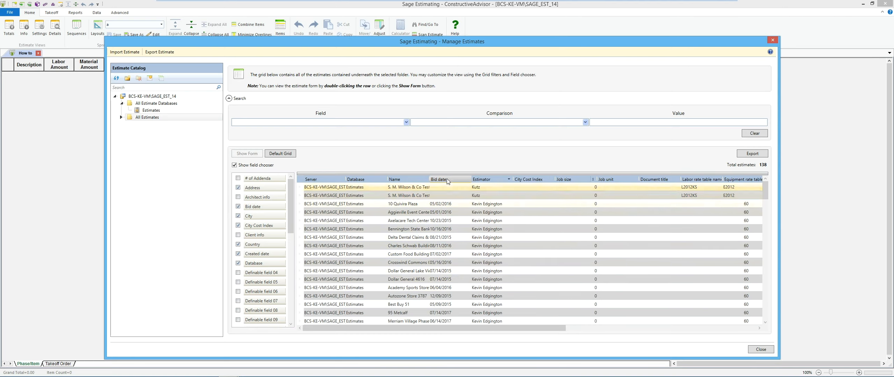
click(447, 179)
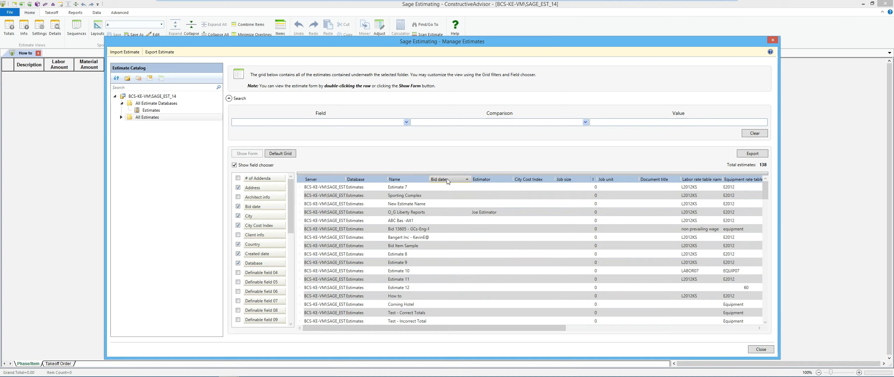
click(447, 179)
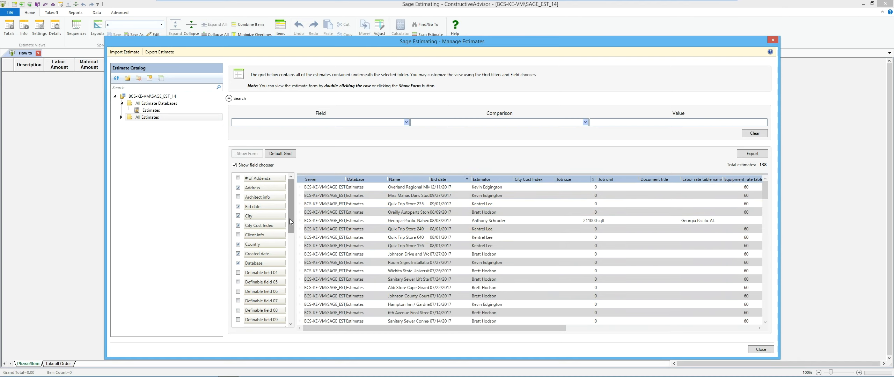
Group the estimate grid by Estimator and expand the second-to-last estimator's group.
drag(289, 218, 295, 311)
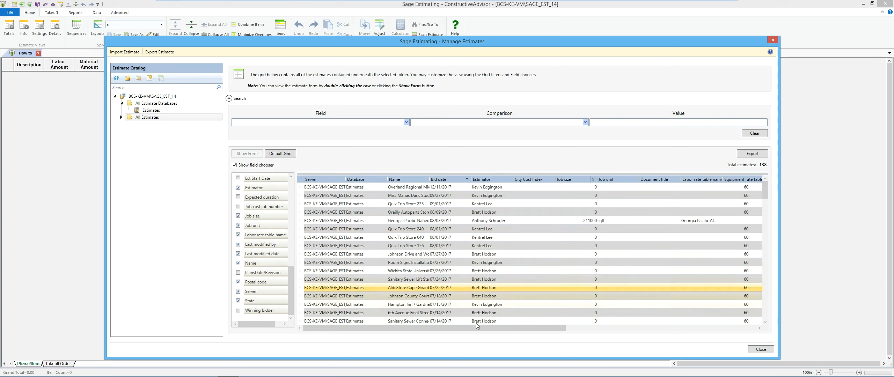
drag(486, 328, 509, 330)
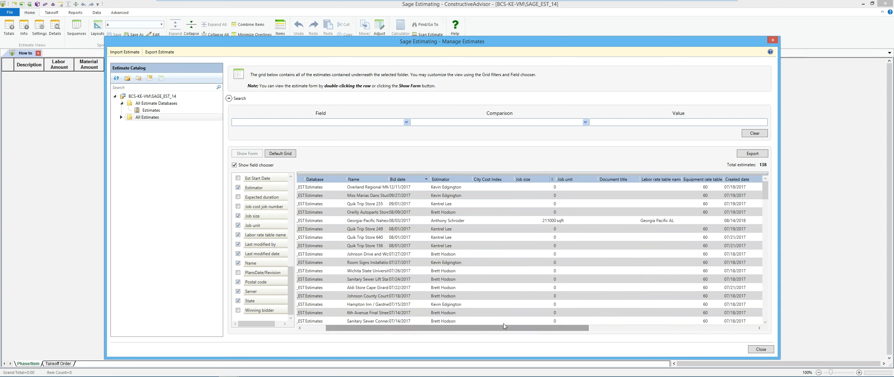
drag(443, 180, 409, 183)
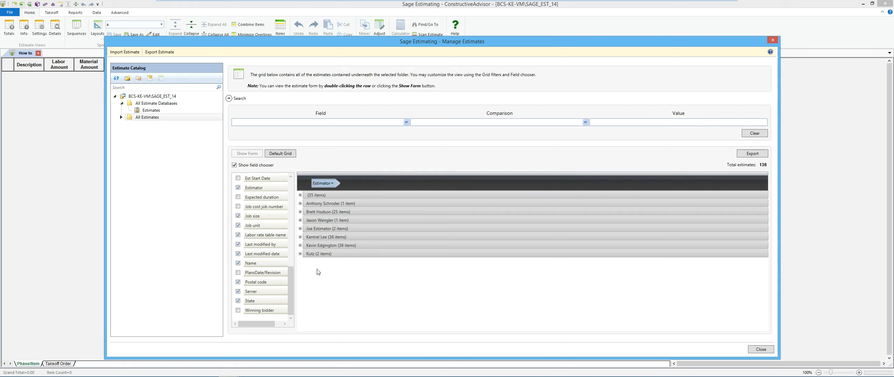
click(300, 246)
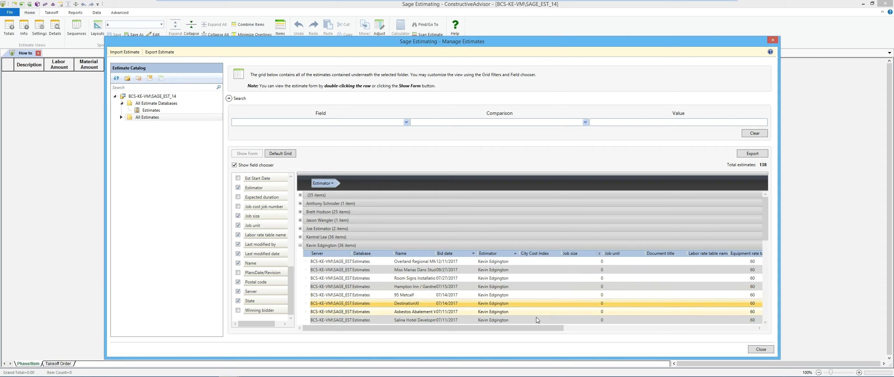
Add State as the second grouping level under Estimator and expand the IA group.
drag(546, 327, 724, 330)
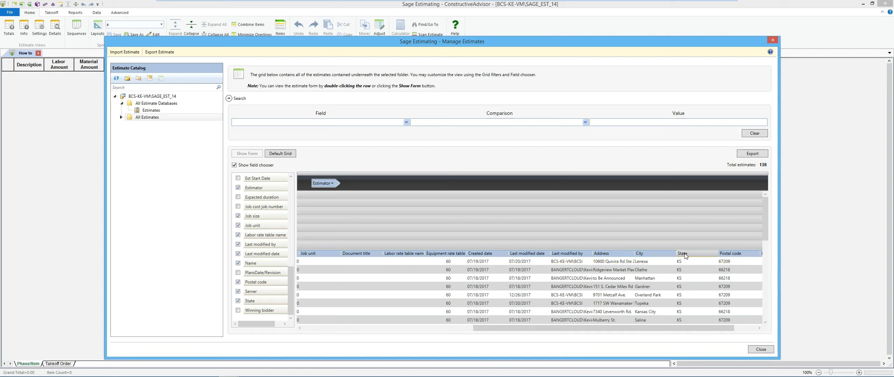
drag(684, 255, 360, 184)
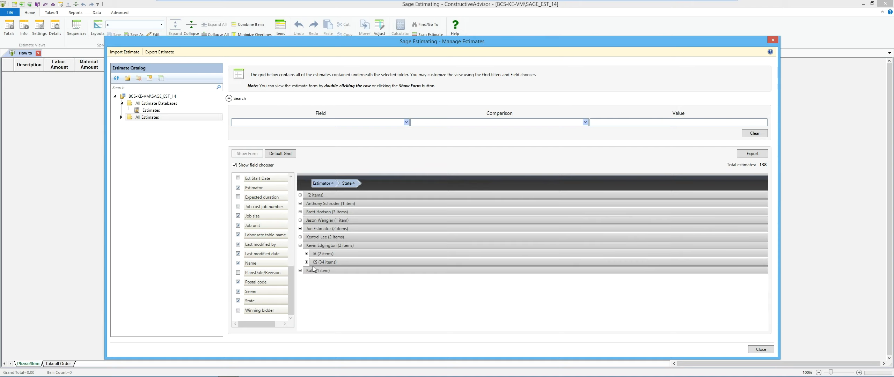
click(306, 254)
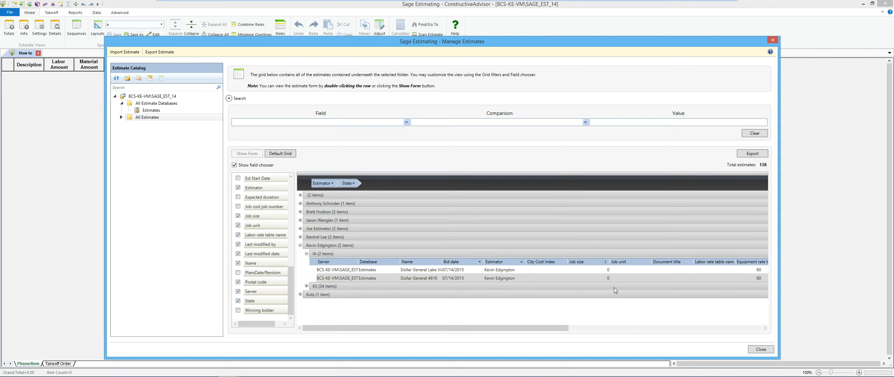
Add City as the third grouping level under State and collapse the IA group.
drag(563, 327, 735, 320)
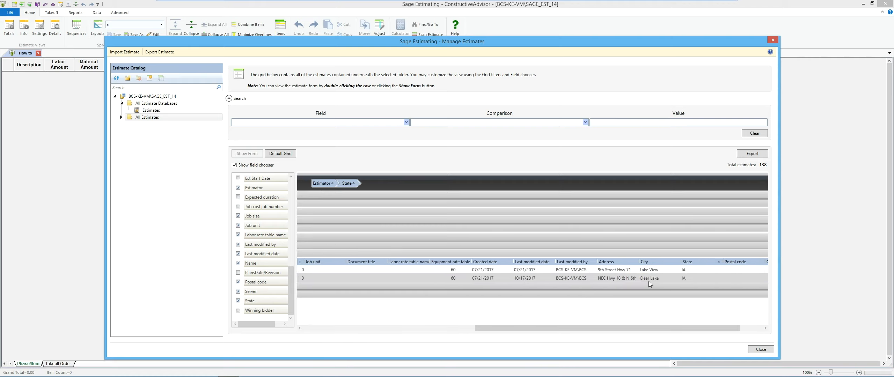
drag(649, 261, 373, 183)
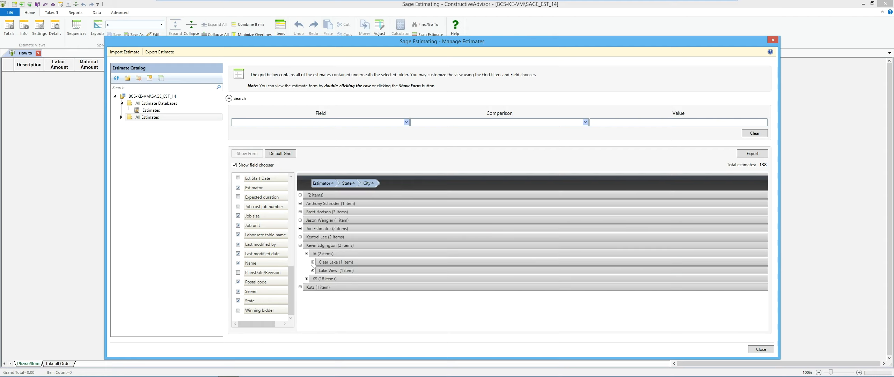
click(306, 254)
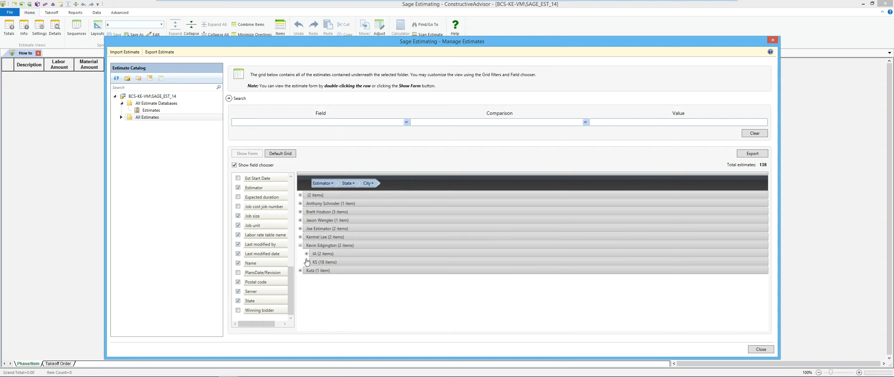
Expand the KS group and examine the estimate listed under Kansas City, leaving the city group collapsed.
click(306, 263)
scroll(324, 303, down, 1)
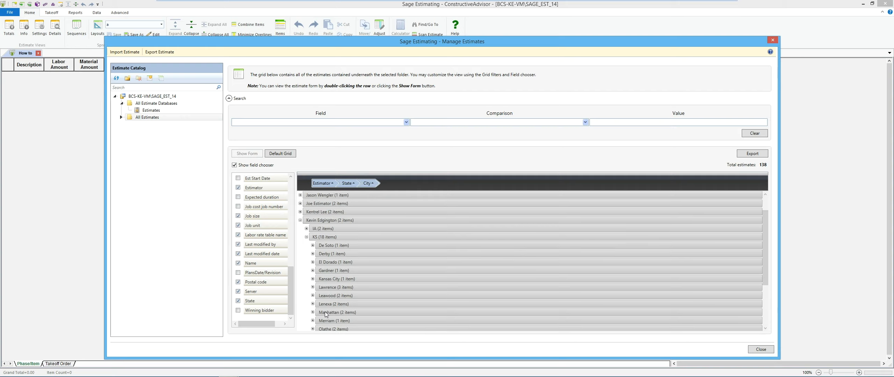
click(313, 278)
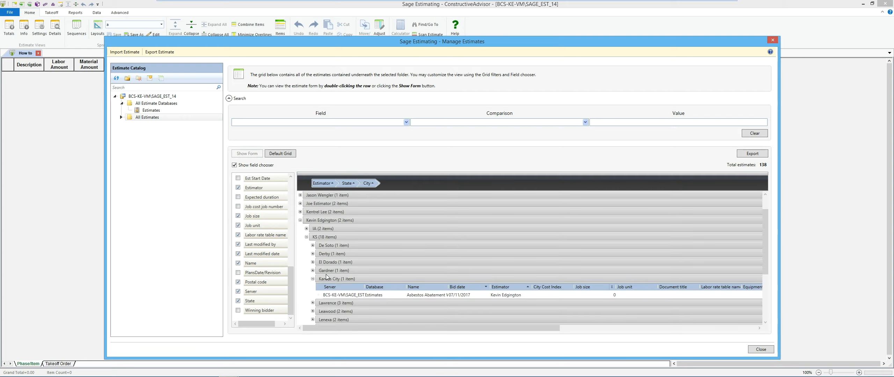
click(313, 279)
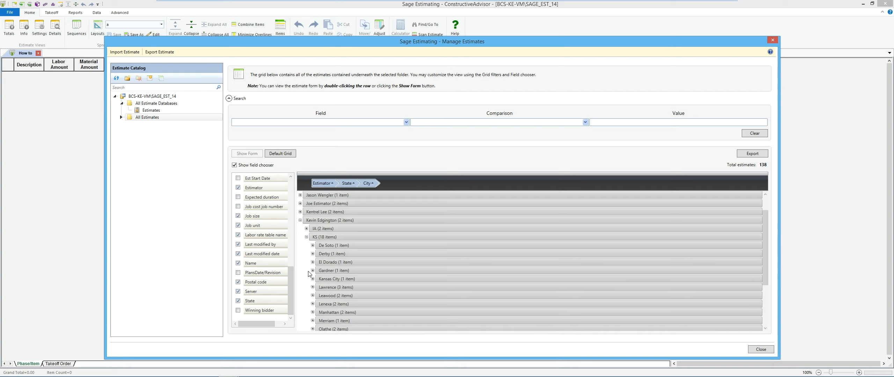
Expand the Gardner city group under KS, and filter the estimates to those whose City contains "kan".
click(313, 271)
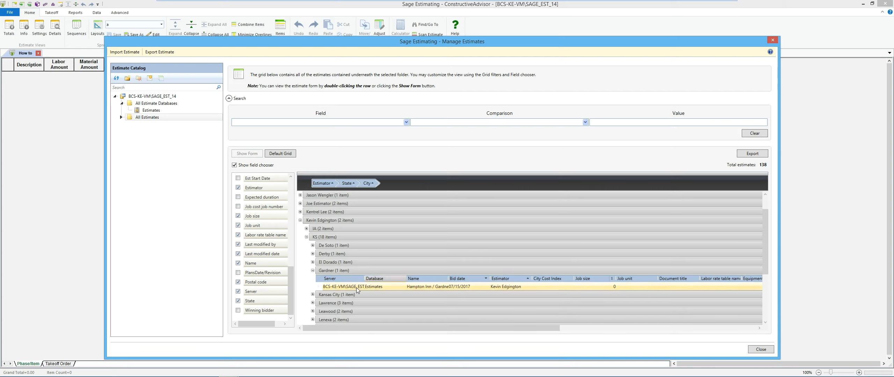
click(406, 124)
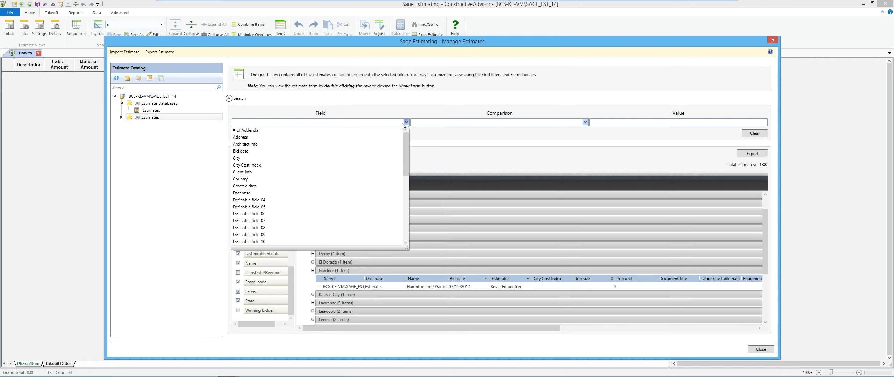
click(258, 158)
click(471, 128)
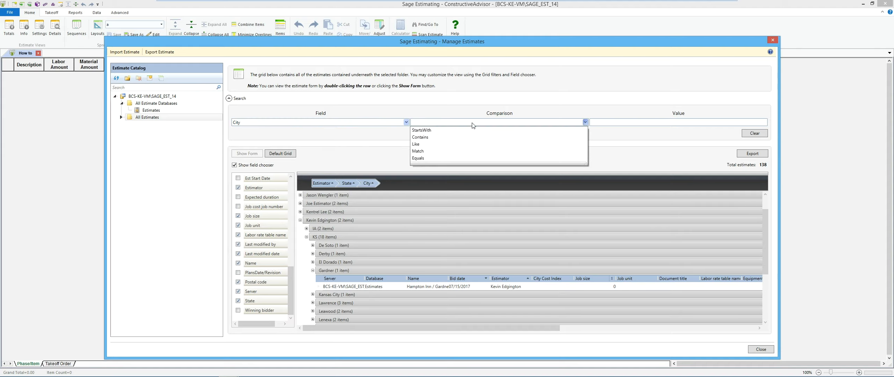
click(462, 129)
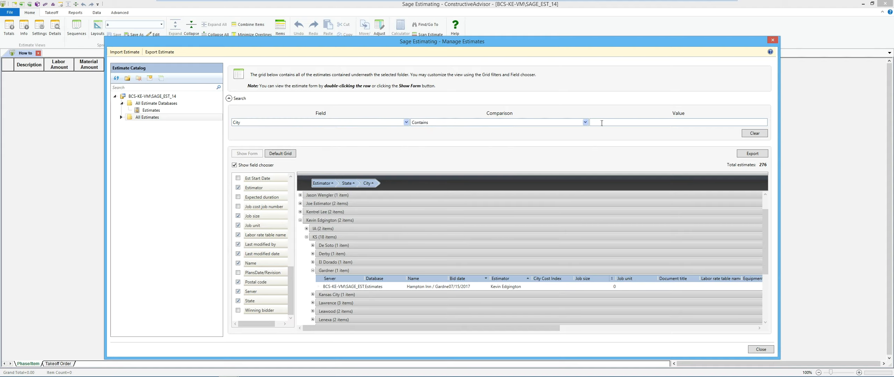
click(602, 123)
text(kan)
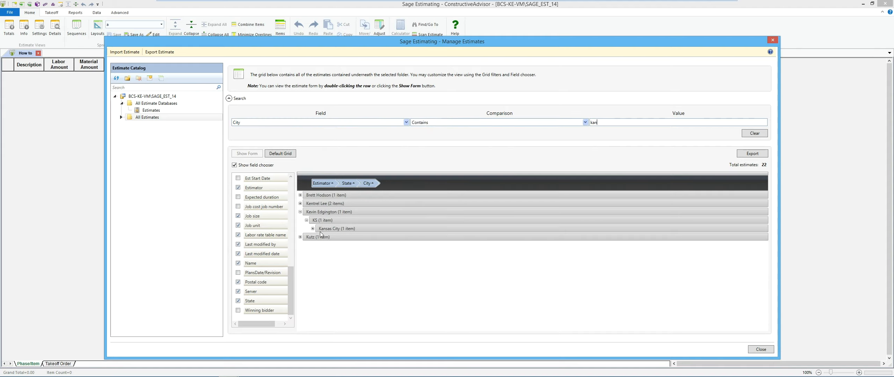
Expand the last estimator's group and its MO group to show the cities listed under it.
click(300, 237)
click(306, 245)
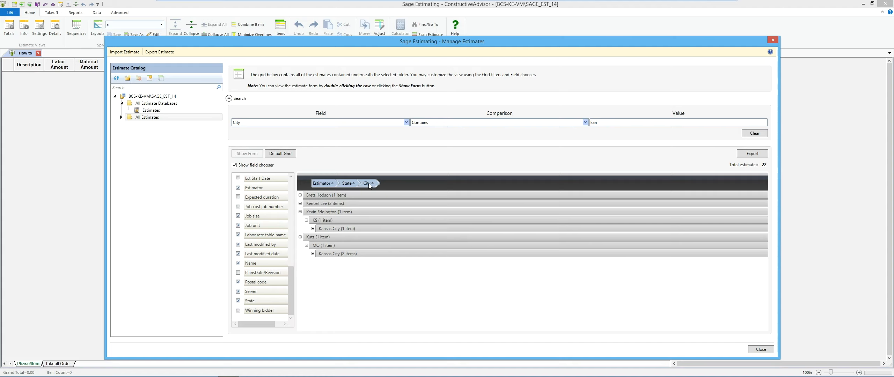
Remove the Estimator, State and City groupings from the estimate grid and close the Manage Estimates window.
drag(367, 184, 388, 187)
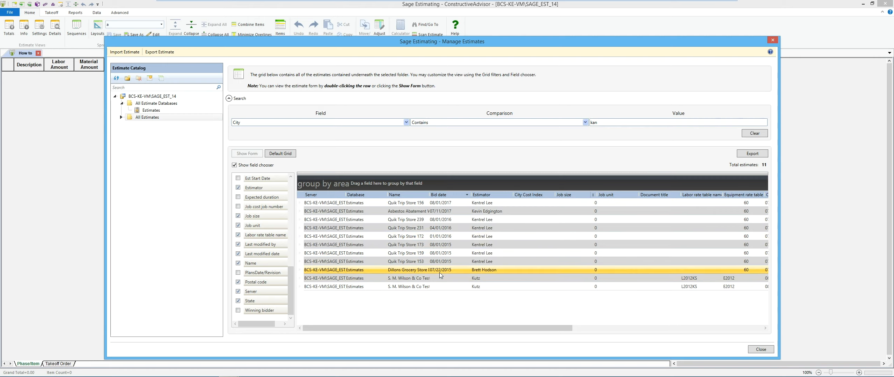
click(760, 349)
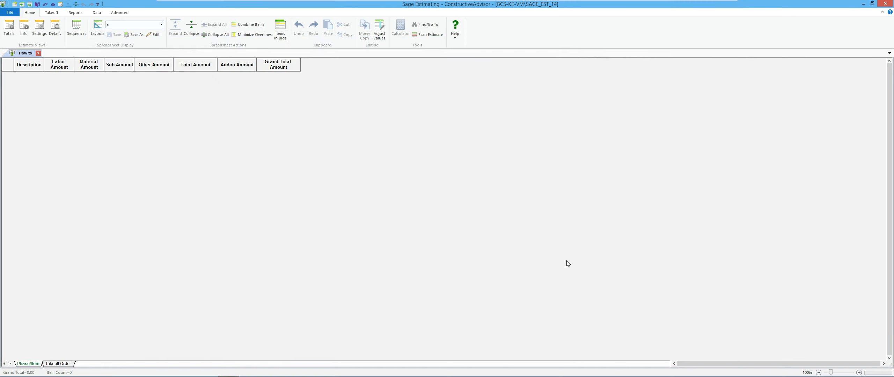